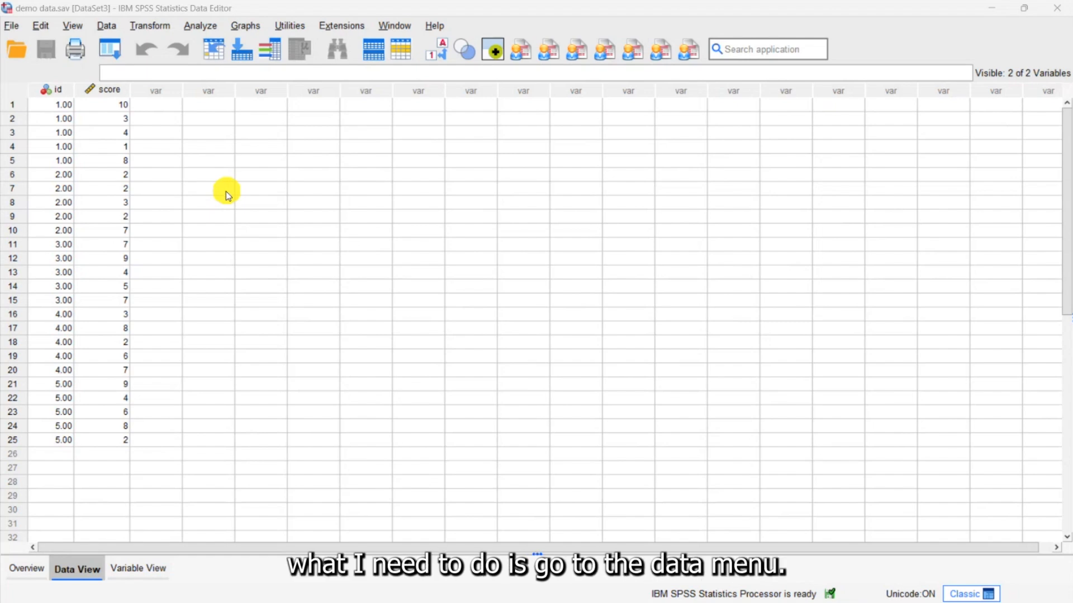
Set up a data restructure of selected cases into variables, using id as the identifier variable.
left_click(105, 27)
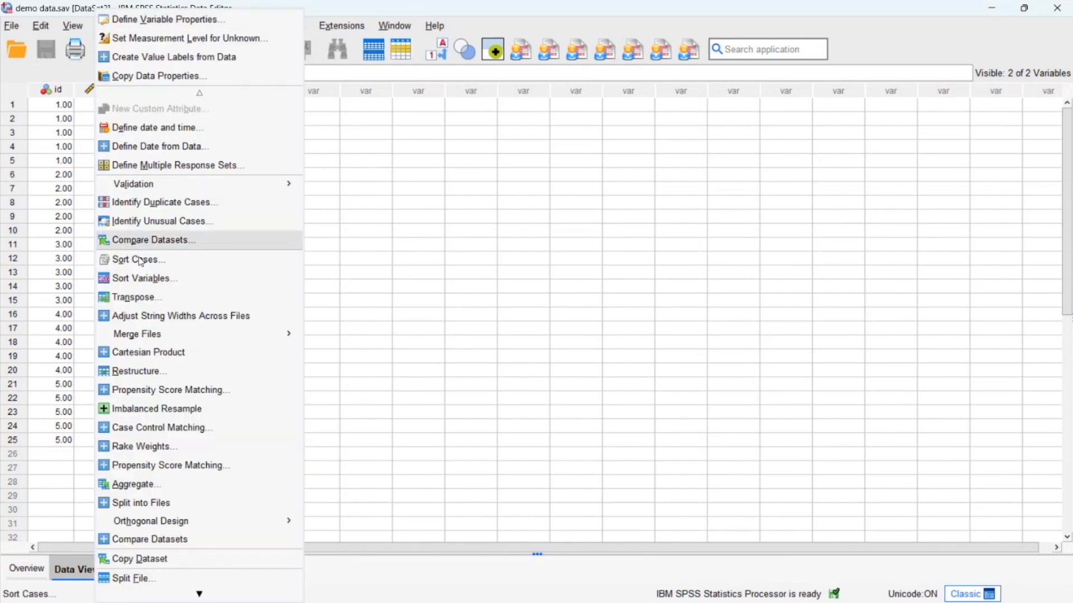
left_click(144, 371)
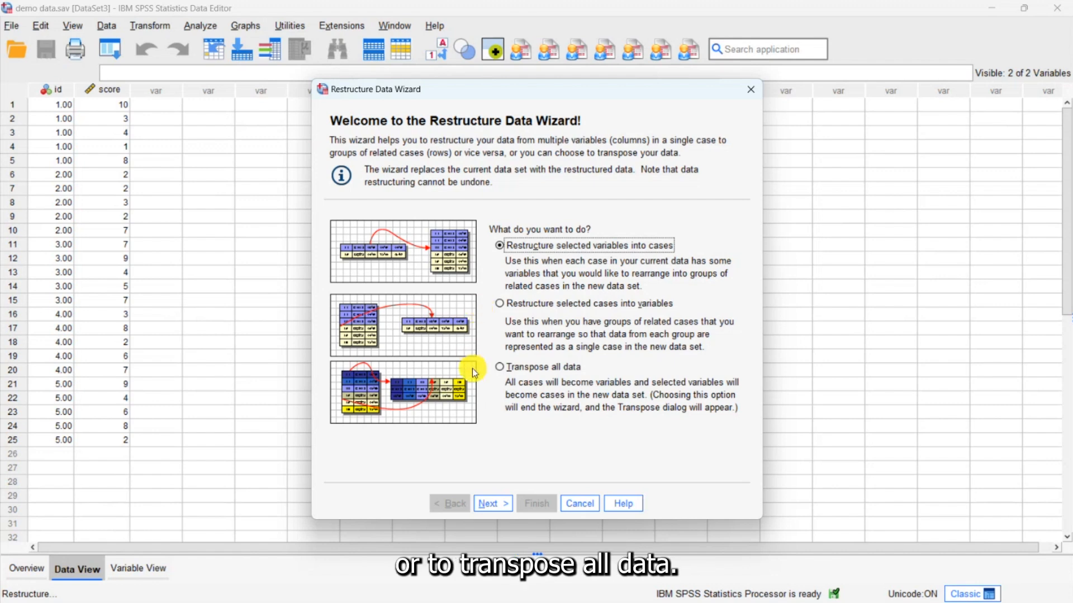
left_click(492, 308)
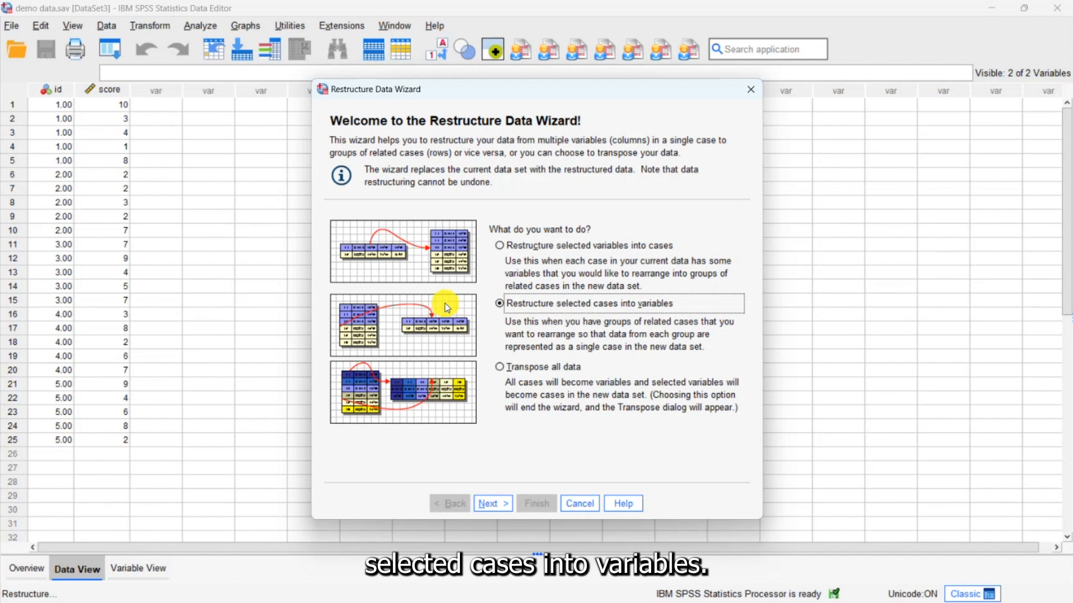
left_click(490, 503)
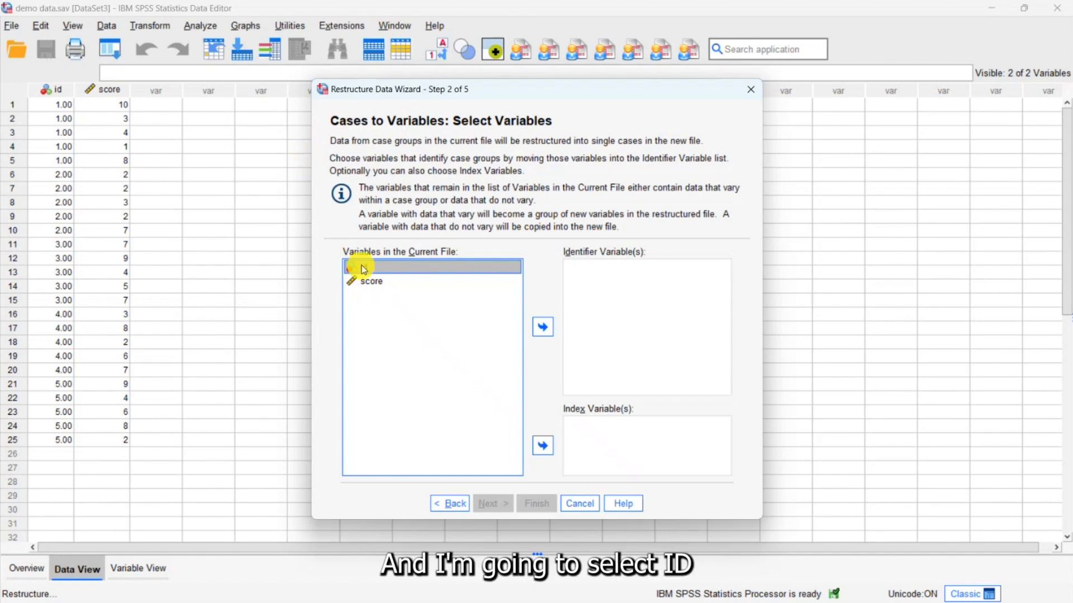
left_click(542, 326)
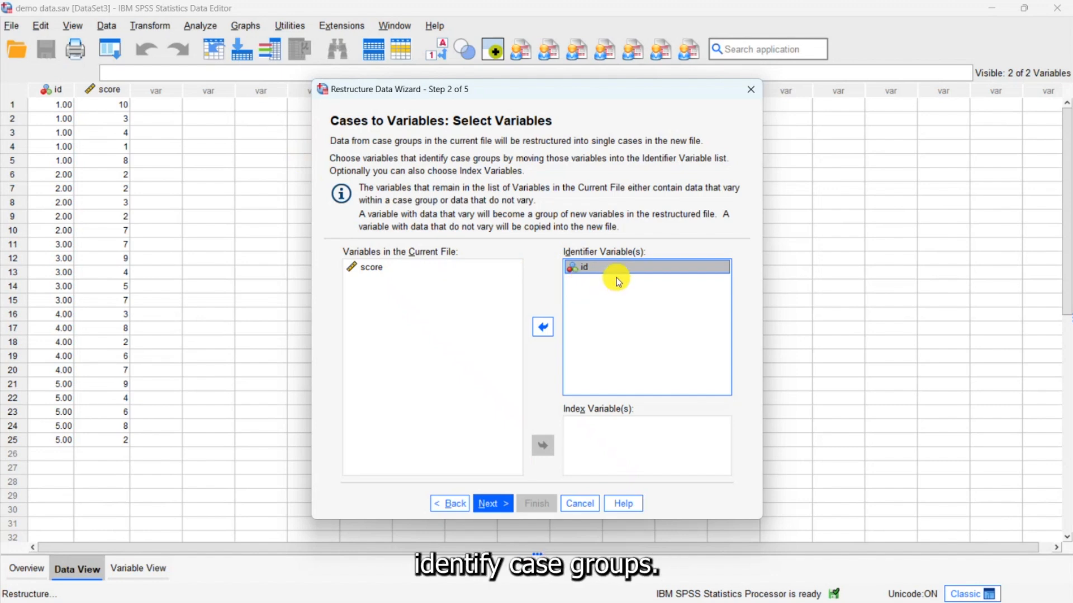
Restructure the data now, sorted by the identifier and with new variables grouped by original variable, and return to the data.
left_click(498, 502)
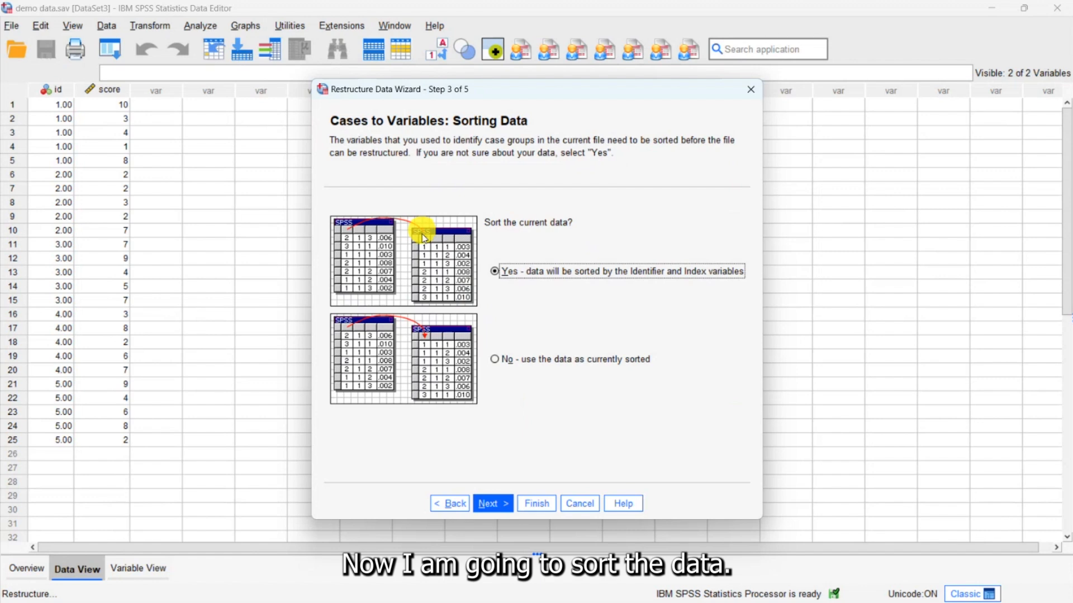
left_click(497, 500)
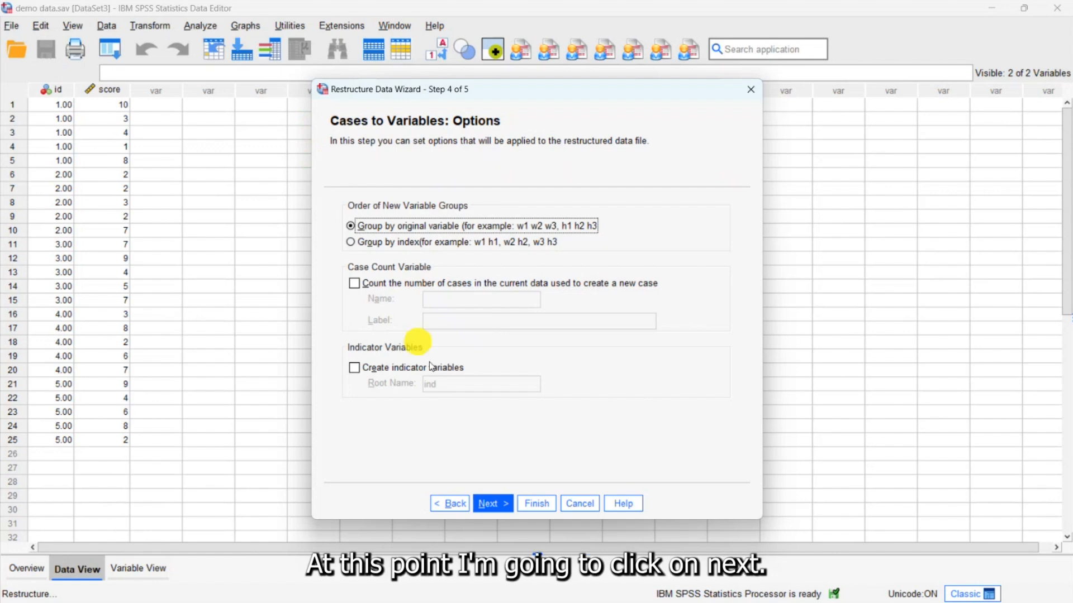
left_click(497, 503)
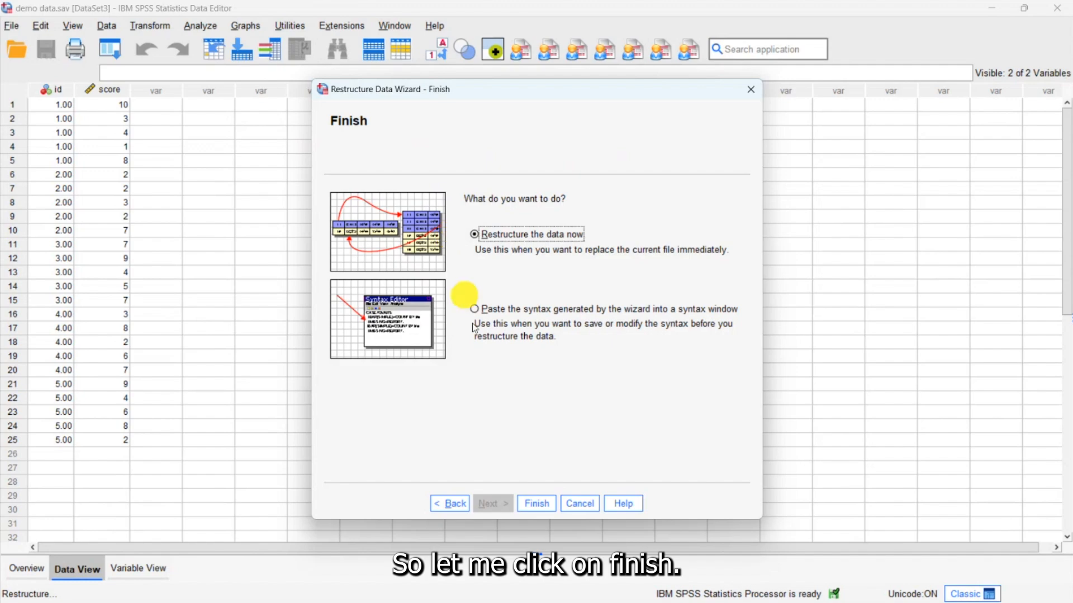
left_click(529, 503)
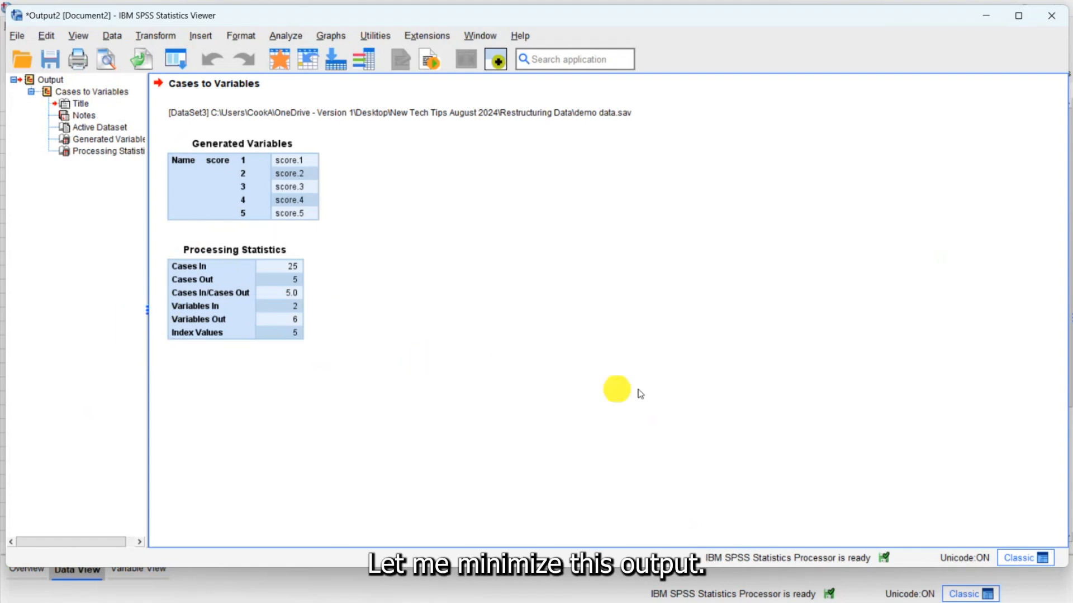
left_click(986, 17)
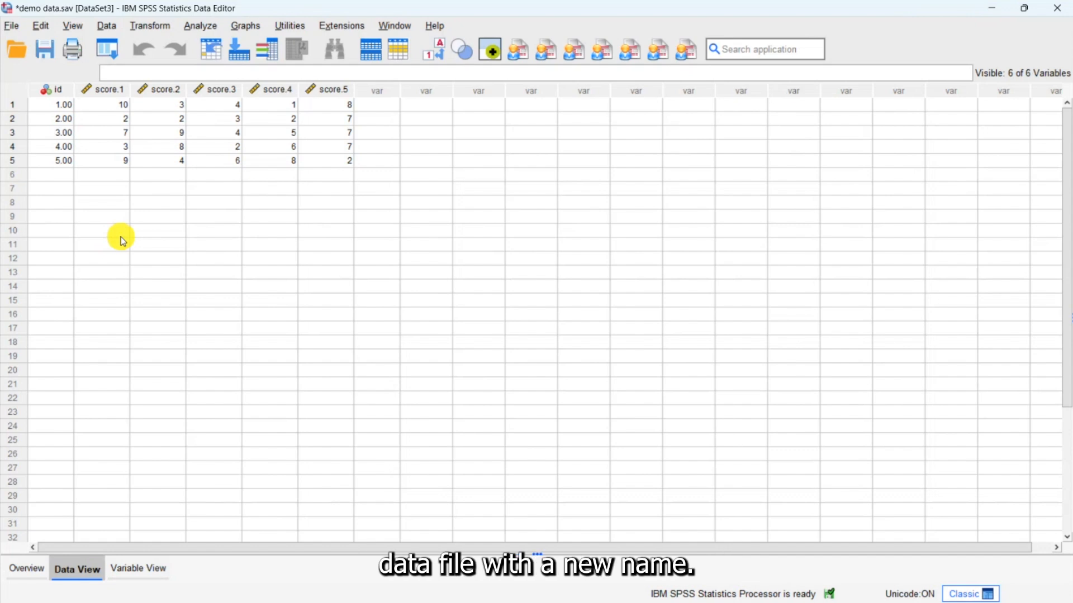
Save the restructured dataset as a new file named demo data restructured.sav in the Restructuring Data folder.
left_click(11, 25)
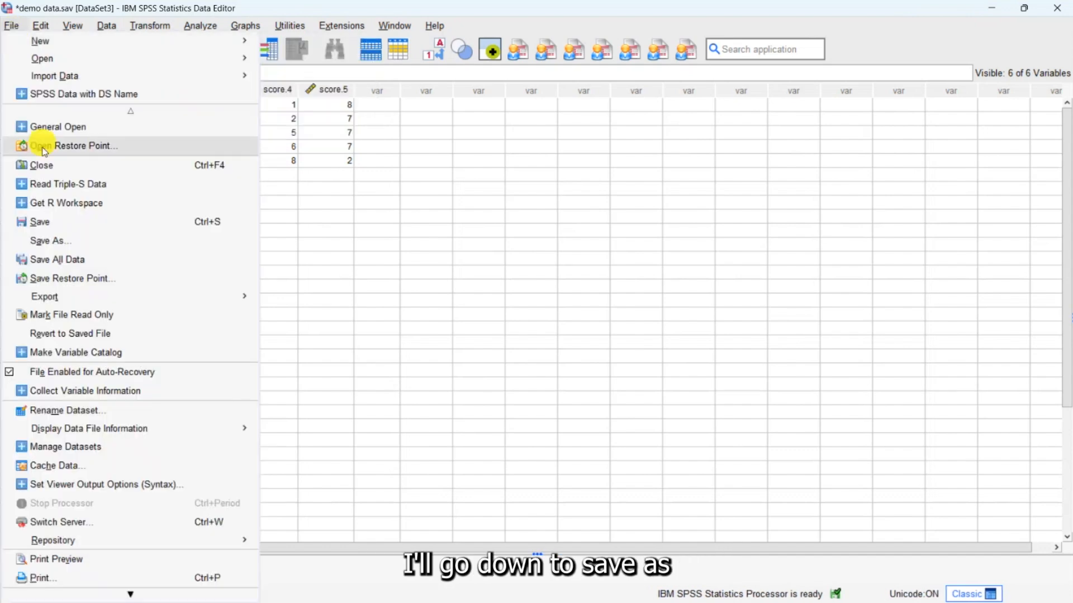
left_click(48, 243)
left_click(134, 255)
type("rest")
key("BackSpace")
type("tric")
key("BackSpace")
key("BackSpace")
type("u")
type("tured.sav")
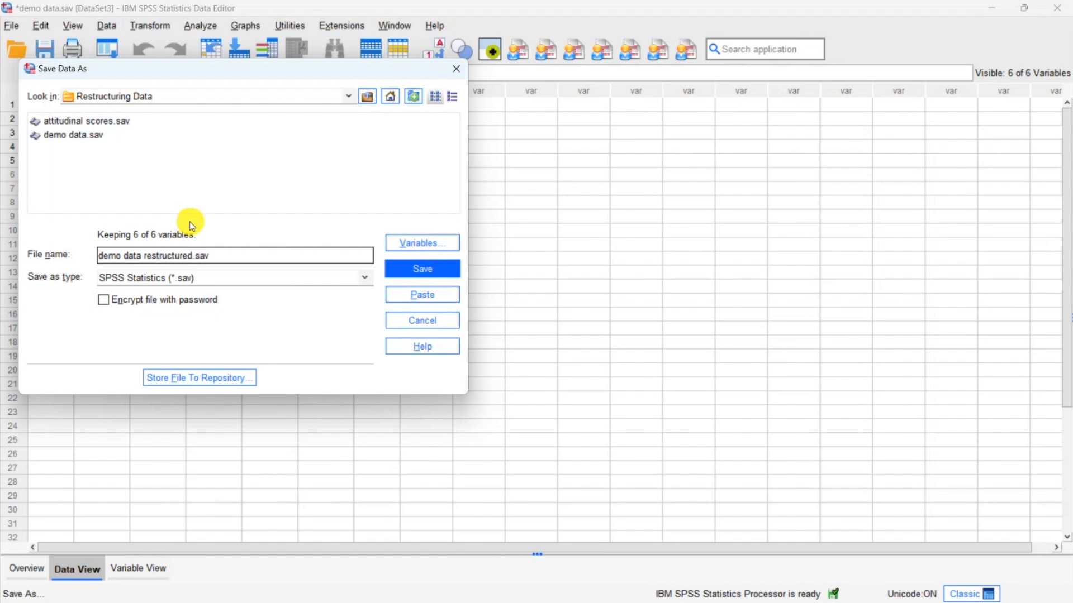
left_click(422, 296)
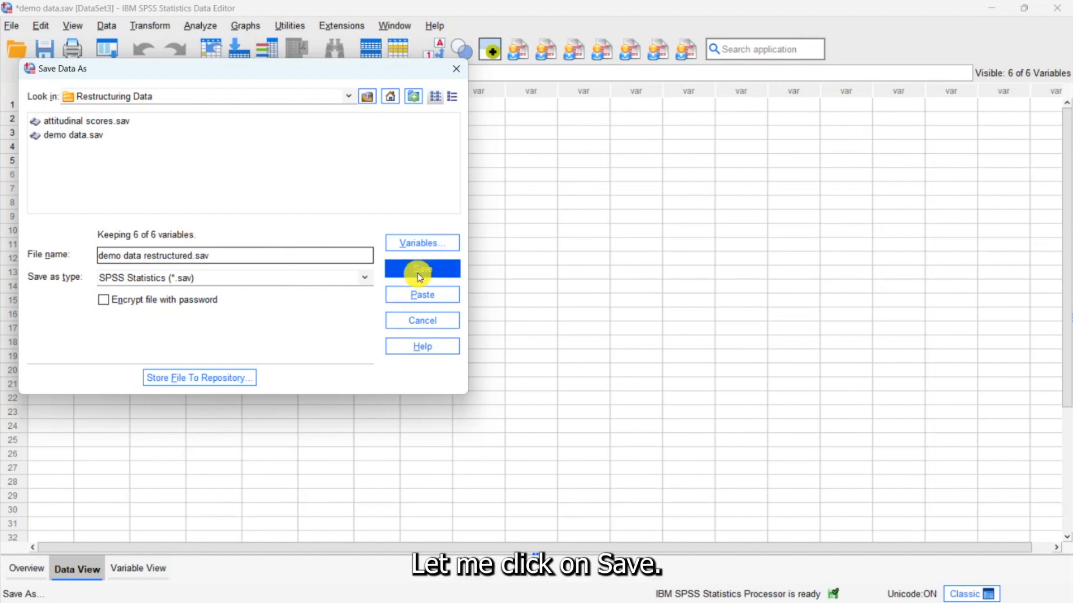
left_click(420, 271)
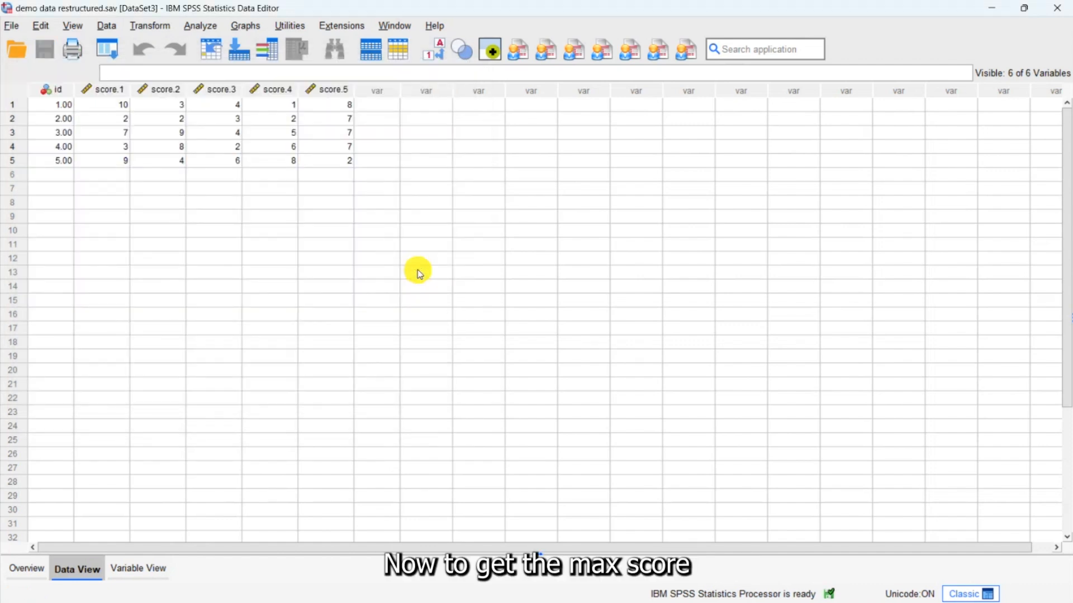
Start a computed variable and find the Max function to insert it into the numeric expression.
left_click(149, 25)
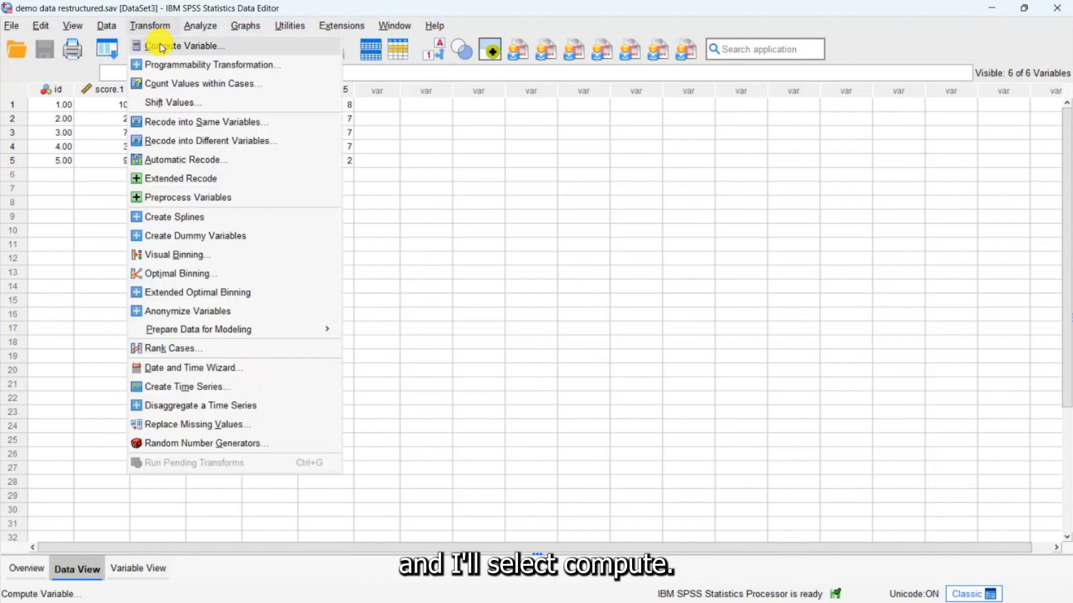
left_click(162, 47)
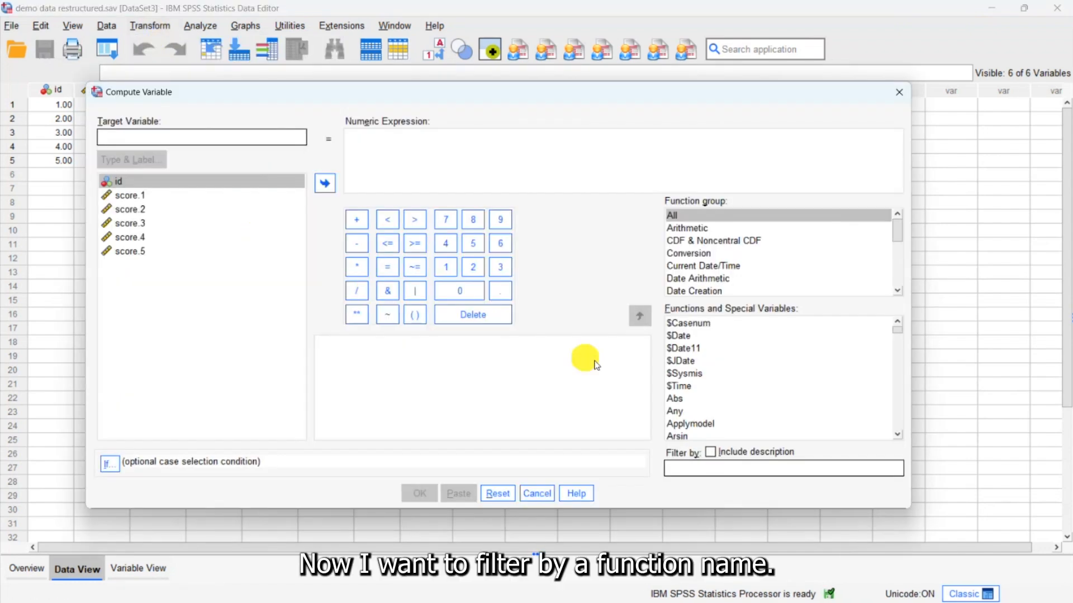
left_click(682, 470)
type("max")
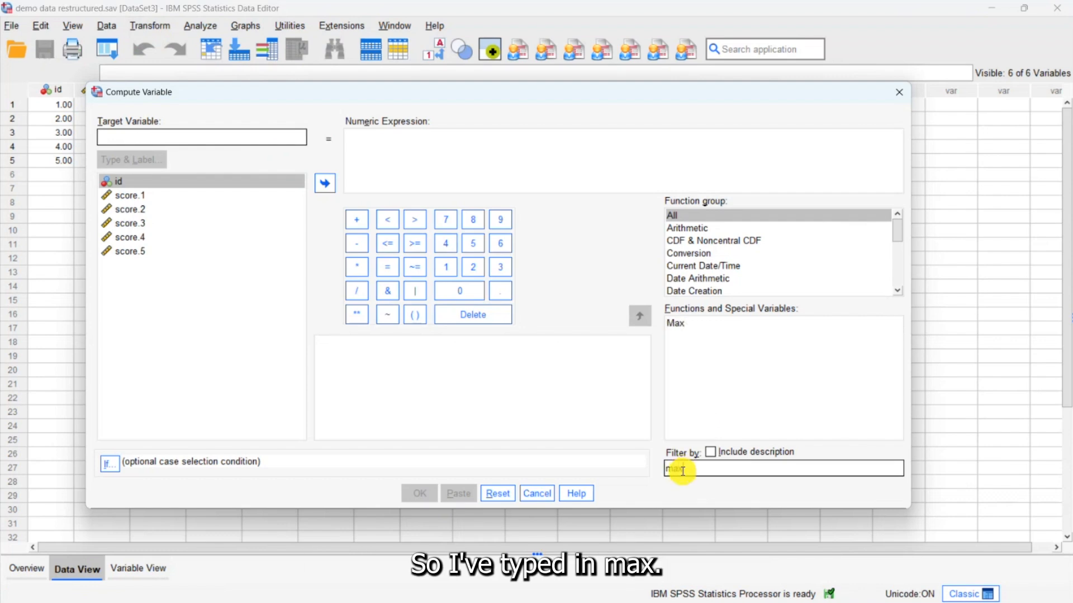
left_click(687, 327)
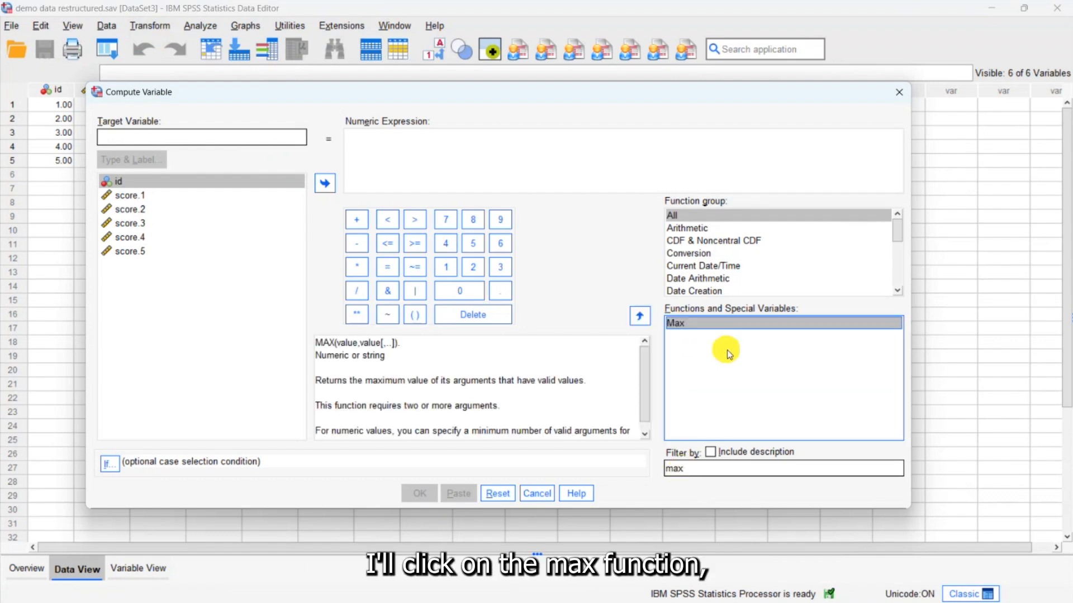
left_click(639, 317)
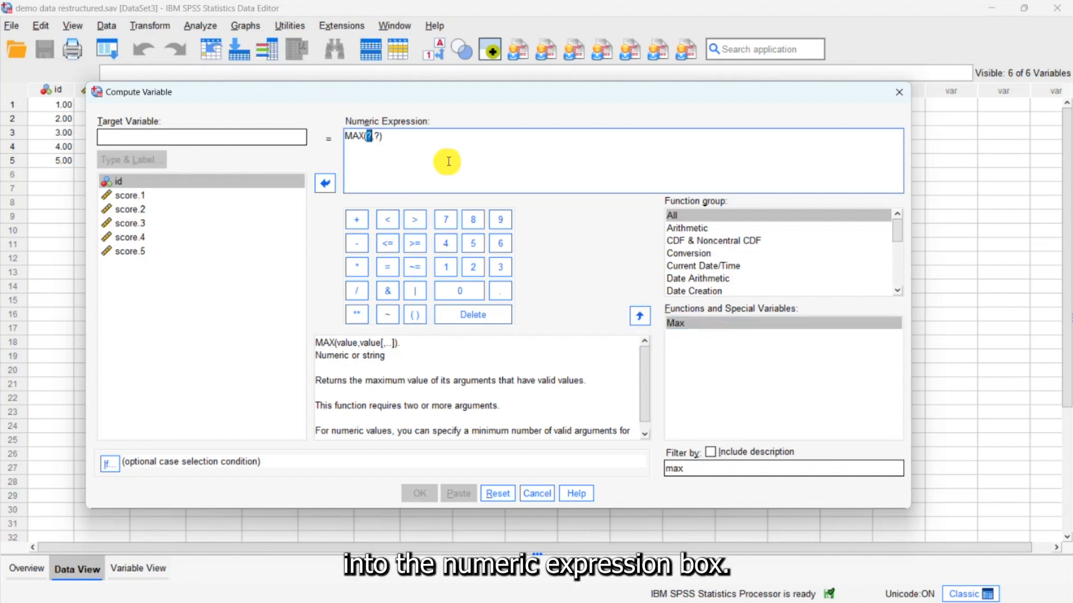
Complete the numeric expression as MAX(score.1,score.2,score.3,score.4,score.5).
left_click(117, 195)
left_click(325, 183)
double_click(406, 135)
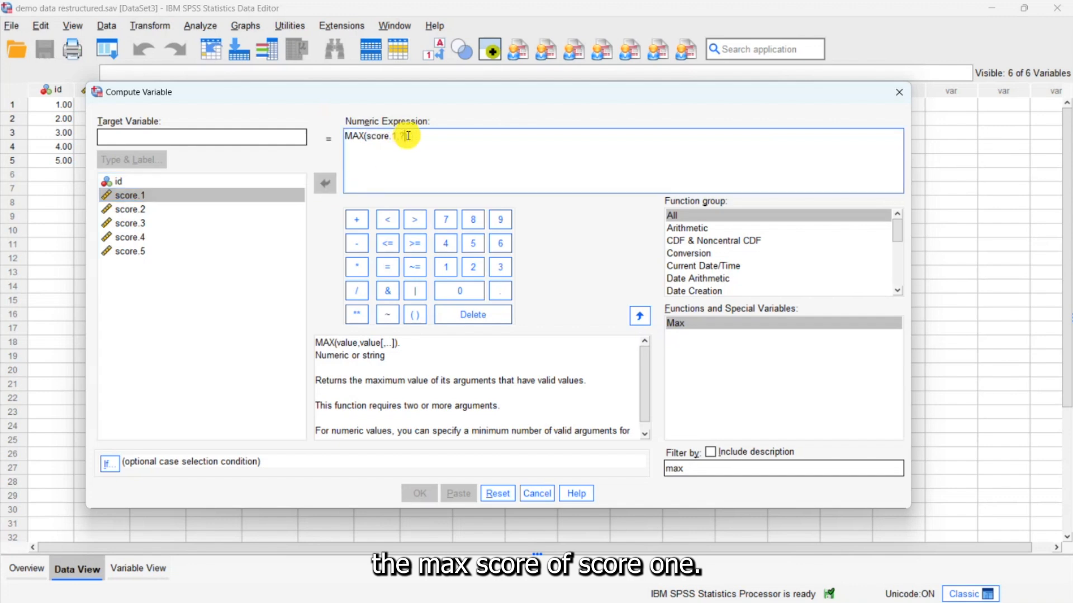
key("BackSpace")
left_click(150, 212)
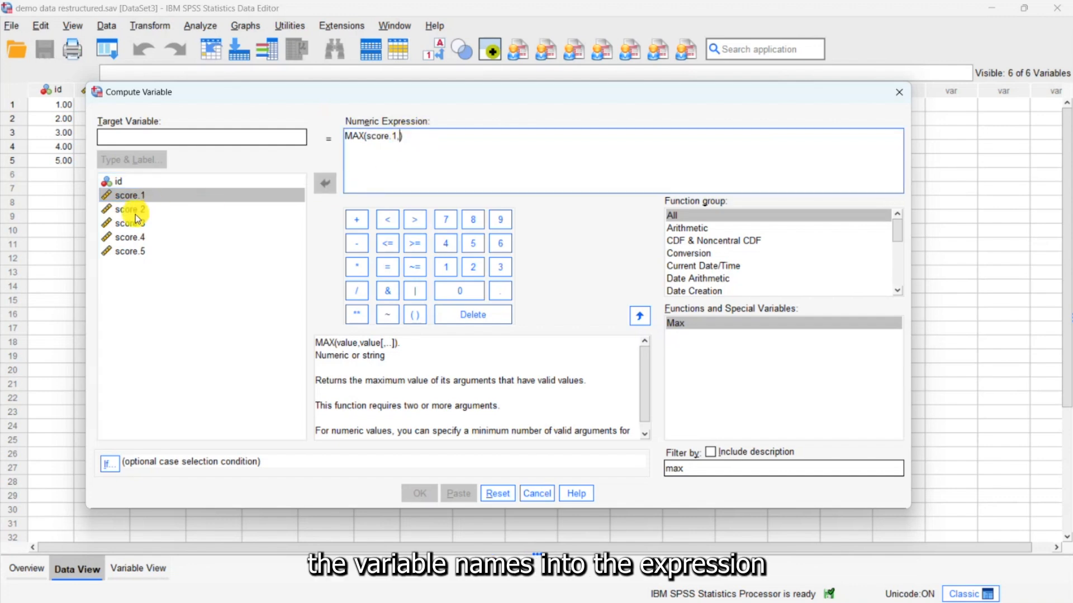
left_click(325, 183)
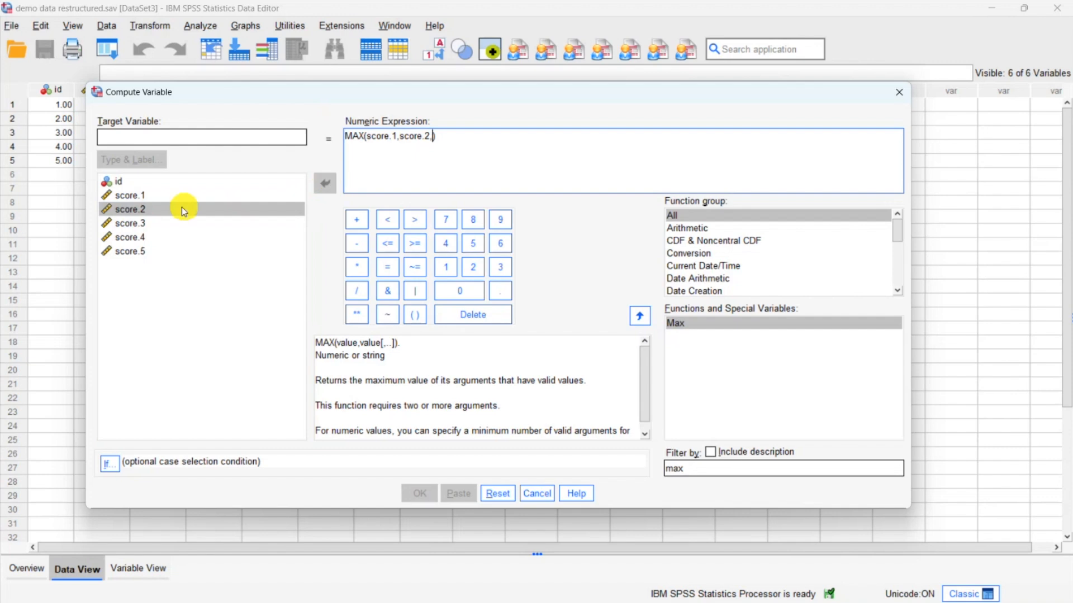
left_click(137, 223)
left_click(324, 183)
type(",")
left_click(119, 237)
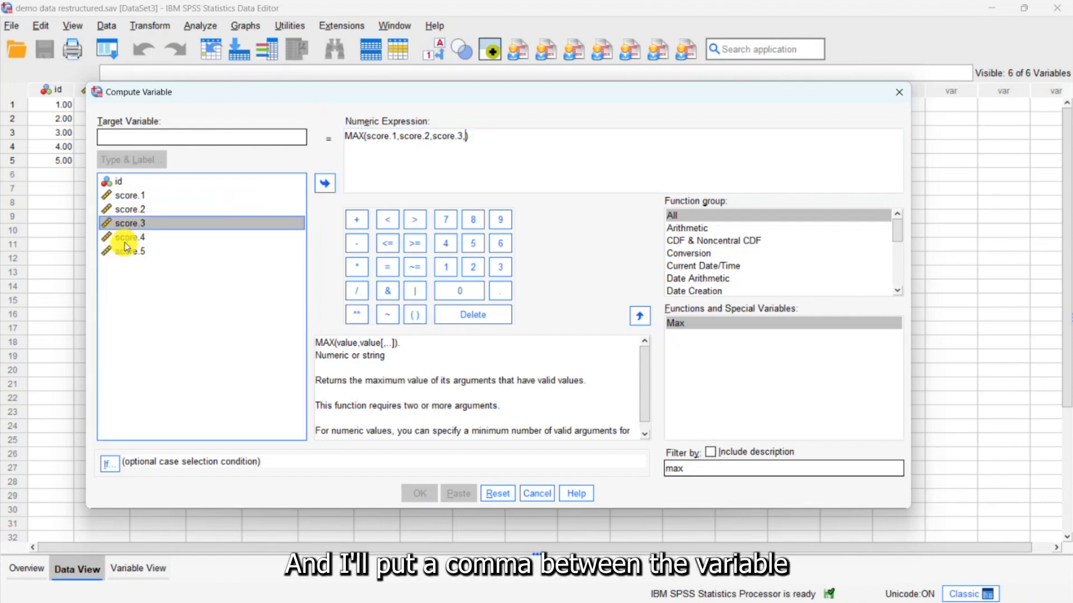
left_click(323, 183)
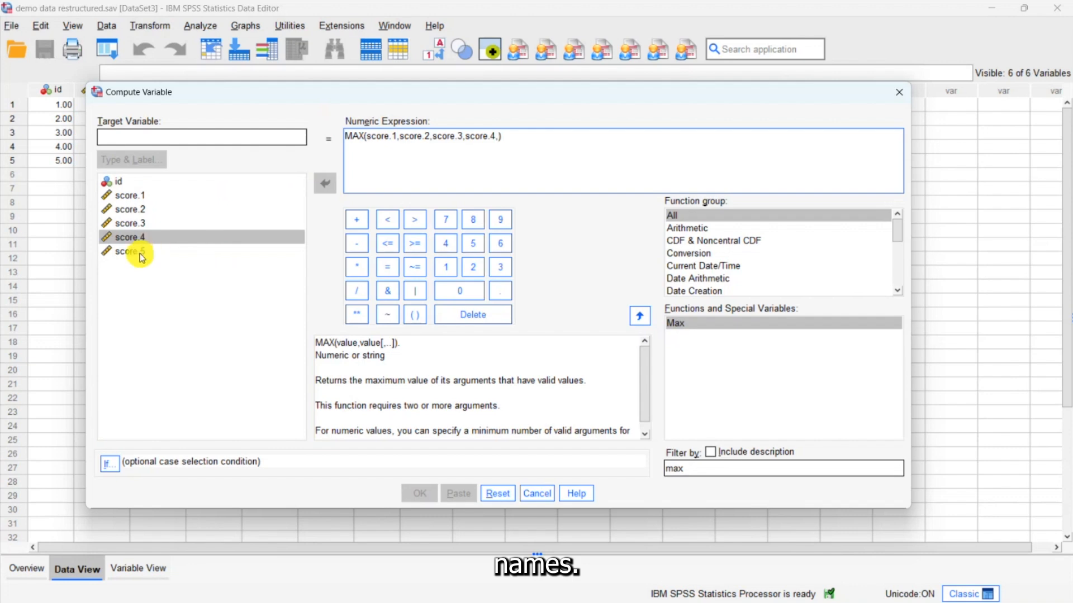
left_click(216, 252)
left_click(324, 183)
Name the target variable max_score, run the computation and return to the data.
left_click(223, 136)
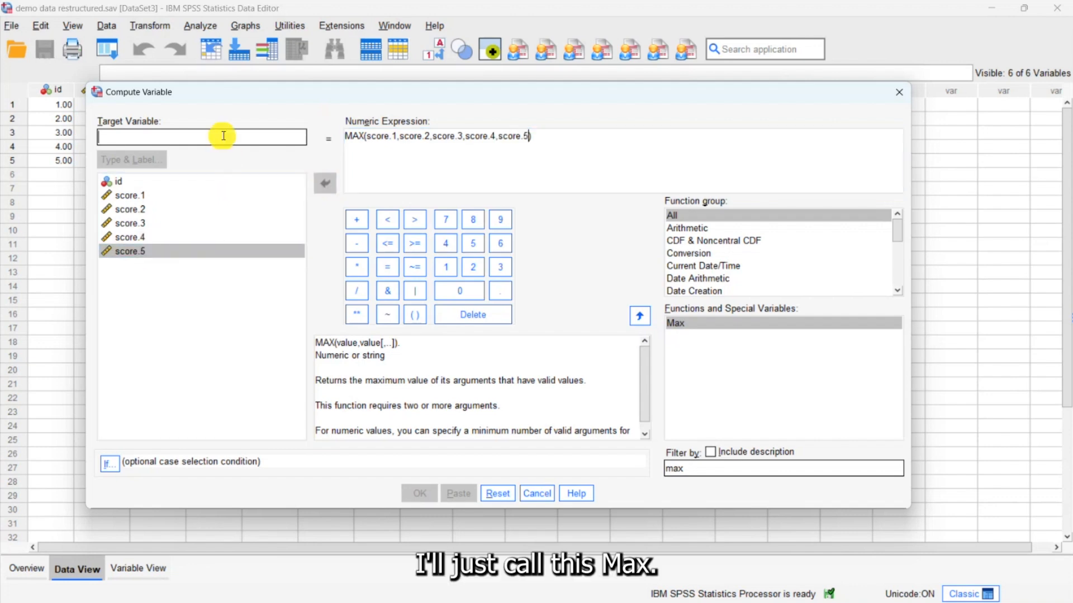
type("max_score")
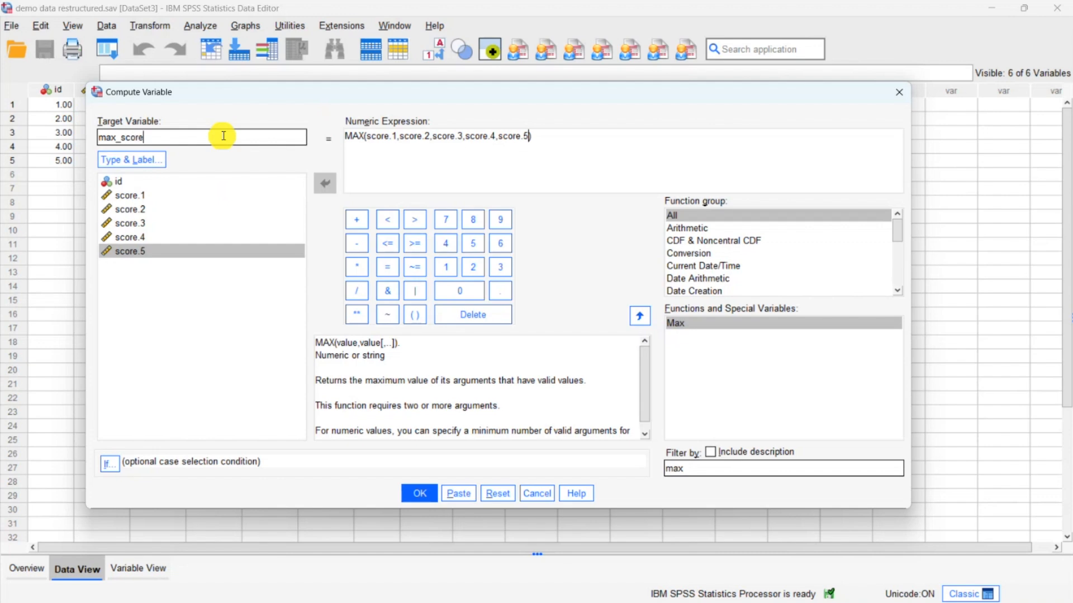
left_click(419, 494)
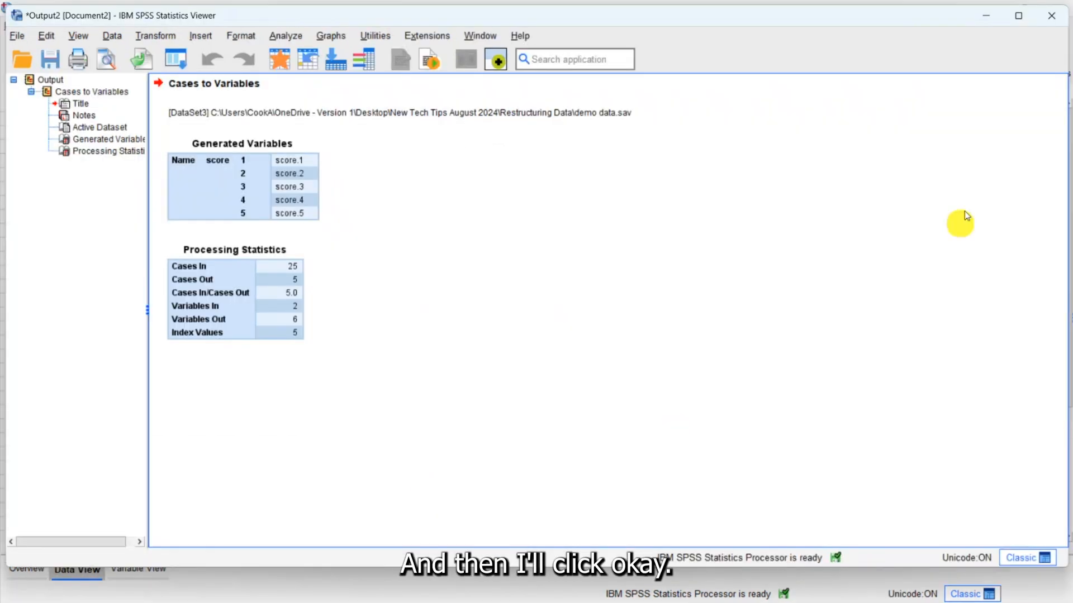
left_click(987, 16)
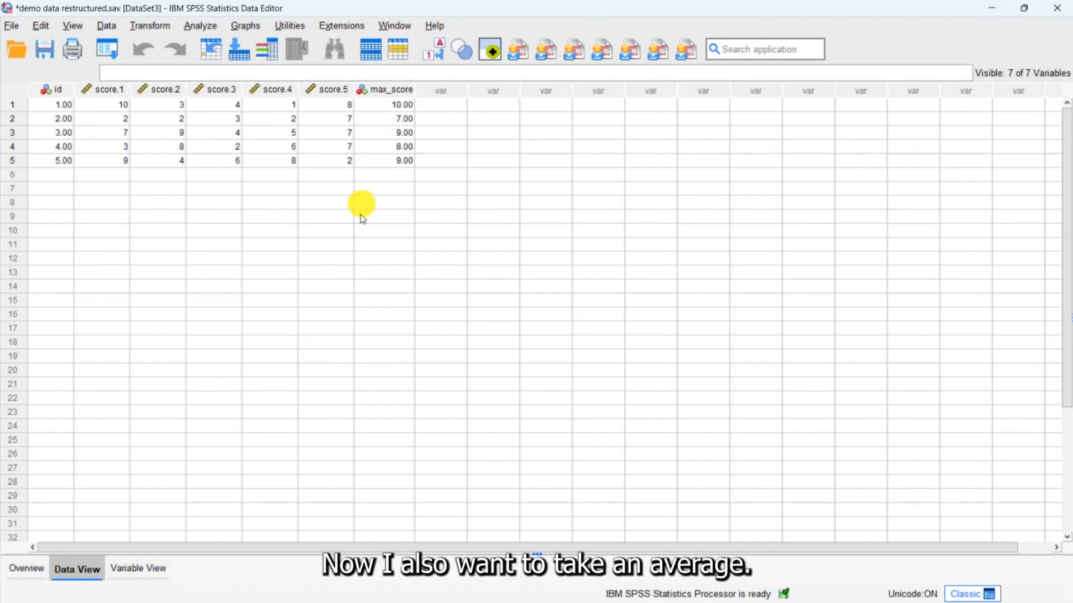
Reopen the variable computation and change the function in the expression to MEAN for the five score variables.
left_click(103, 51)
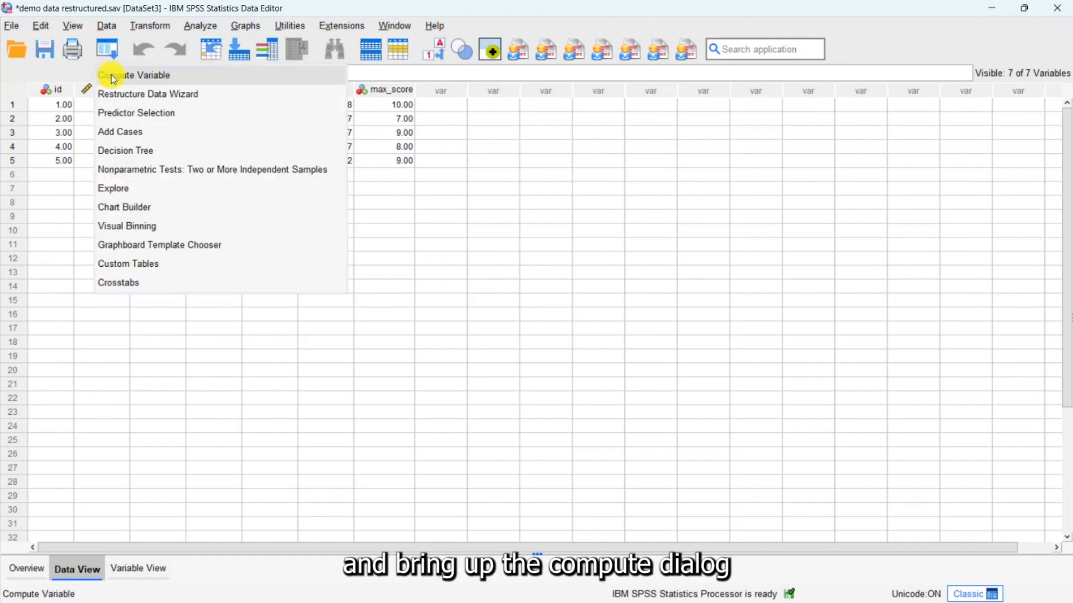
left_click(112, 75)
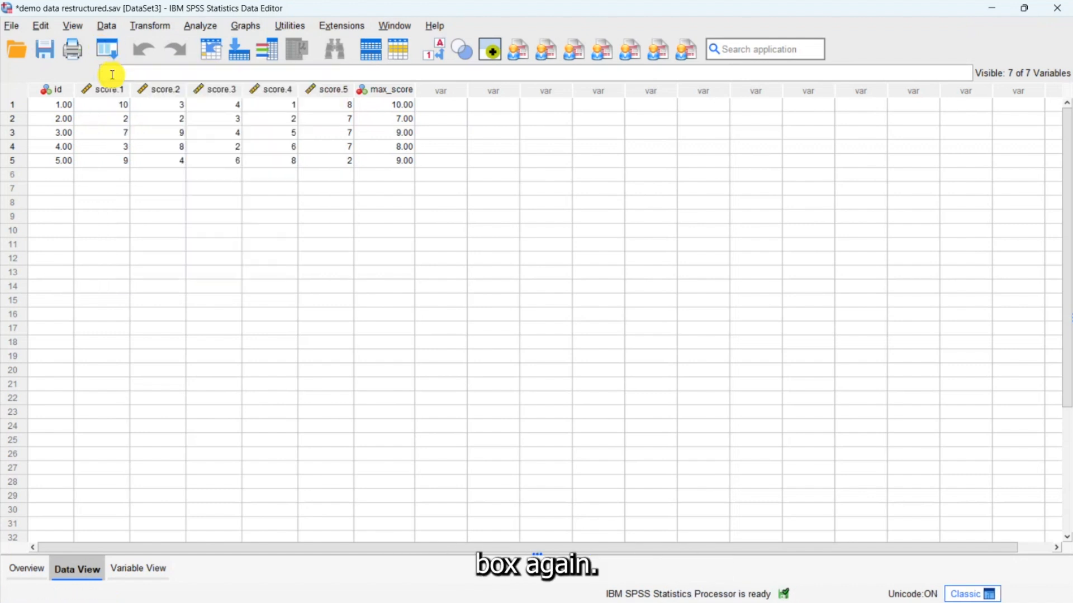
left_click(372, 130)
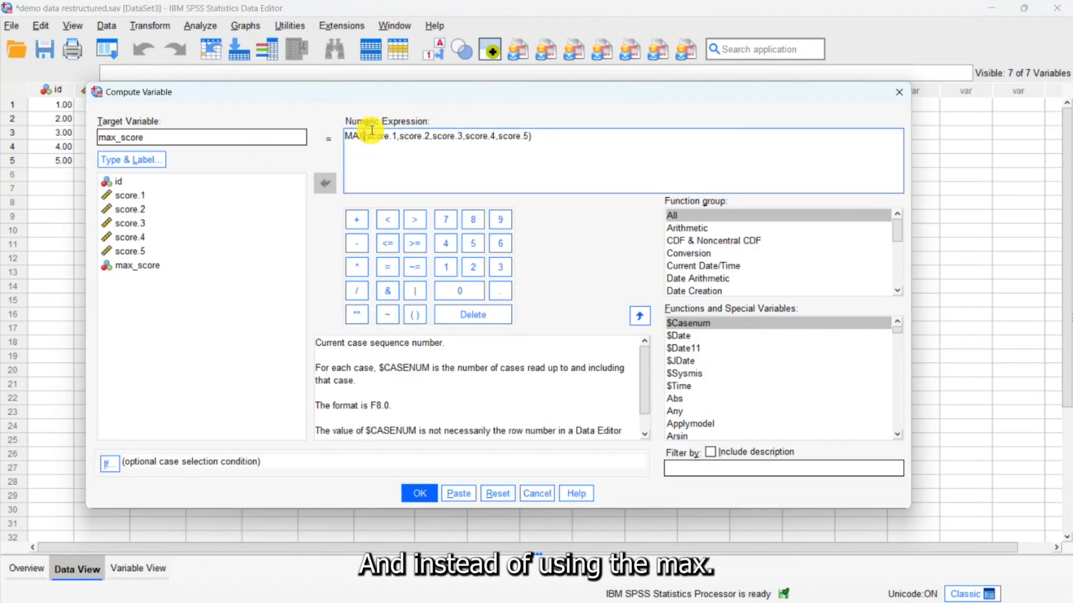
key("BackSpace")
key("BackSpace")
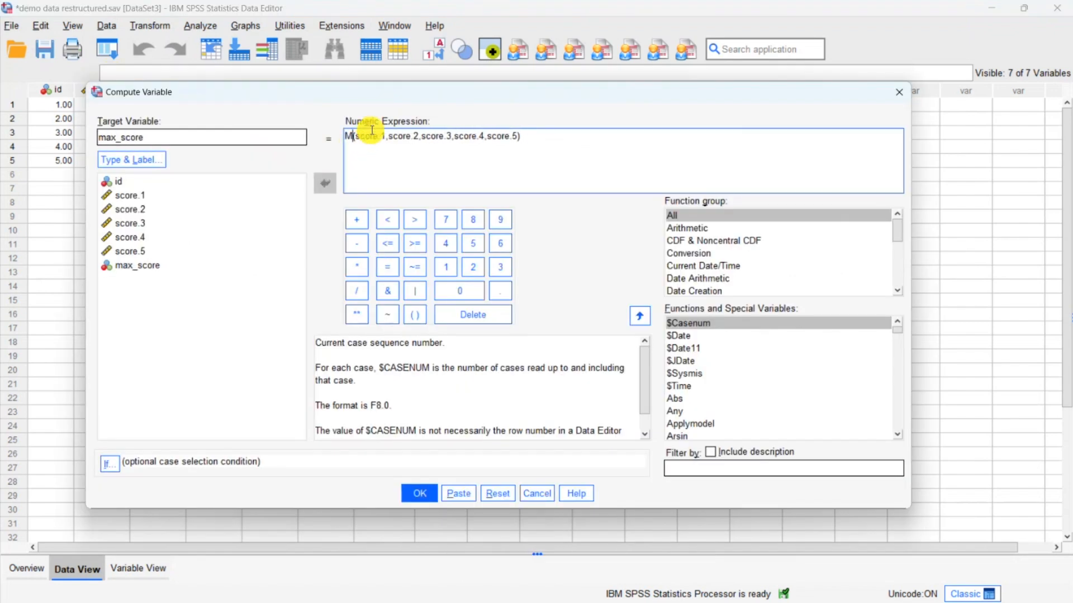
type("EAN")
Name the target variable avg_score, run the computation and return to the data.
left_click(116, 137)
key("BackSpace")
key("BackSpace")
key("BackSpace")
type("avg")
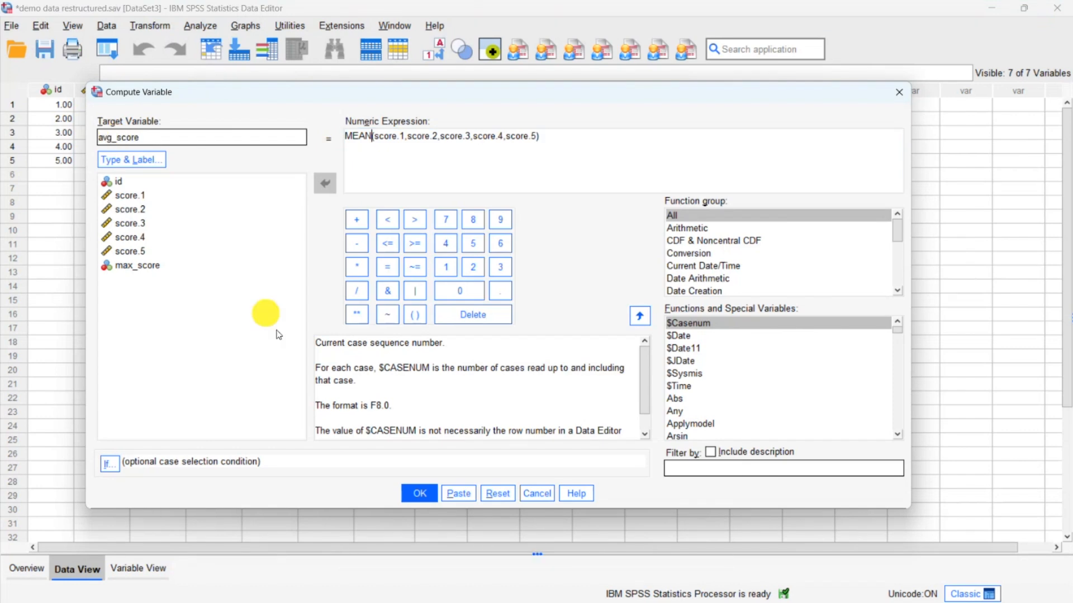
left_click(417, 497)
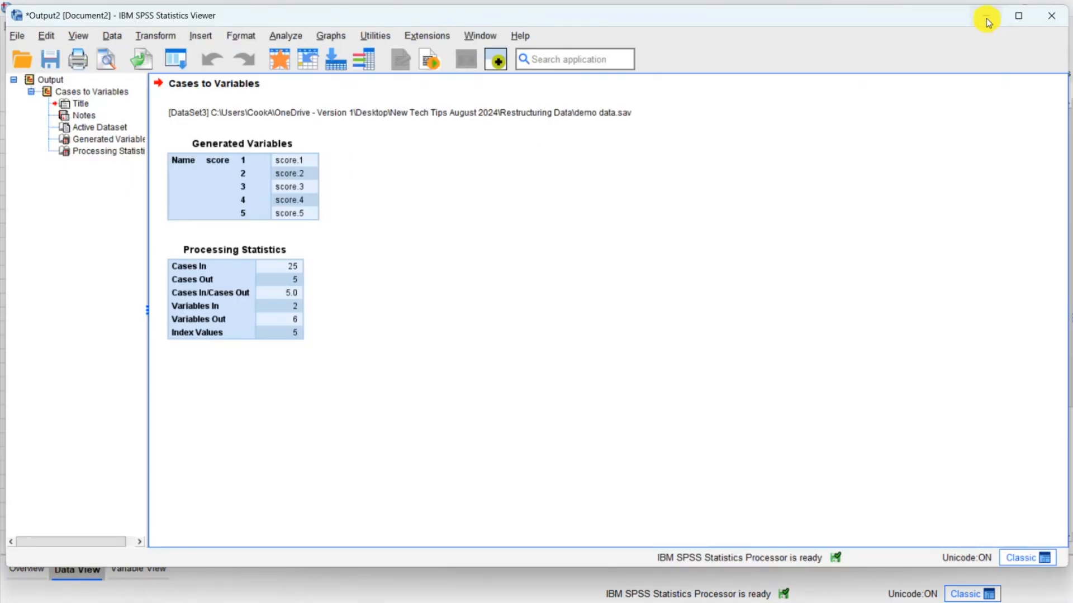
left_click(987, 22)
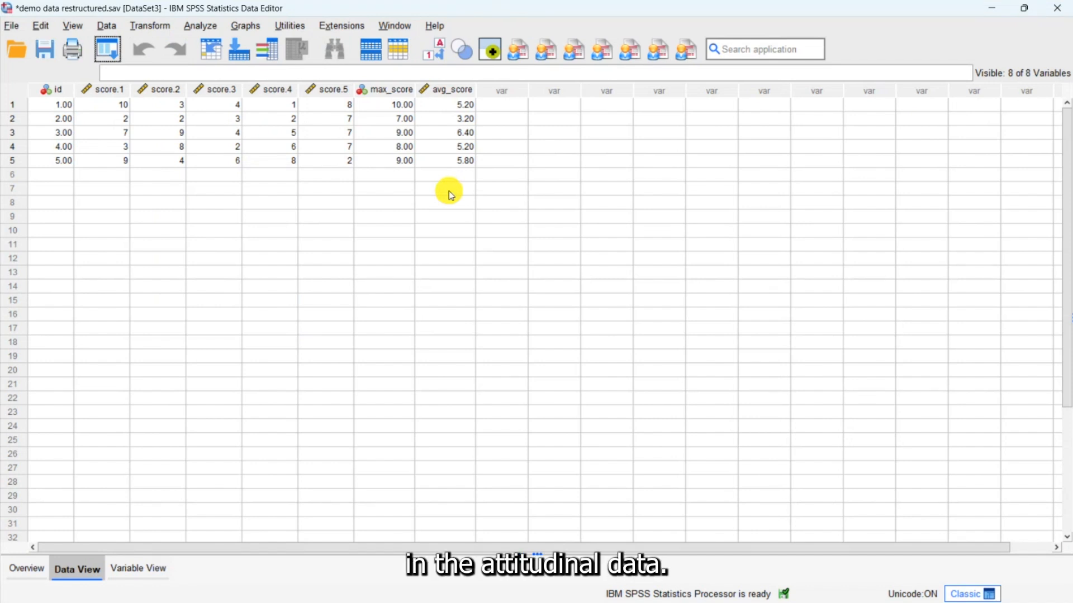
Merge the variables from the open dataset attitudinal scores.sav into the active dataset, one-to-one based on the key variable id.
left_click(109, 26)
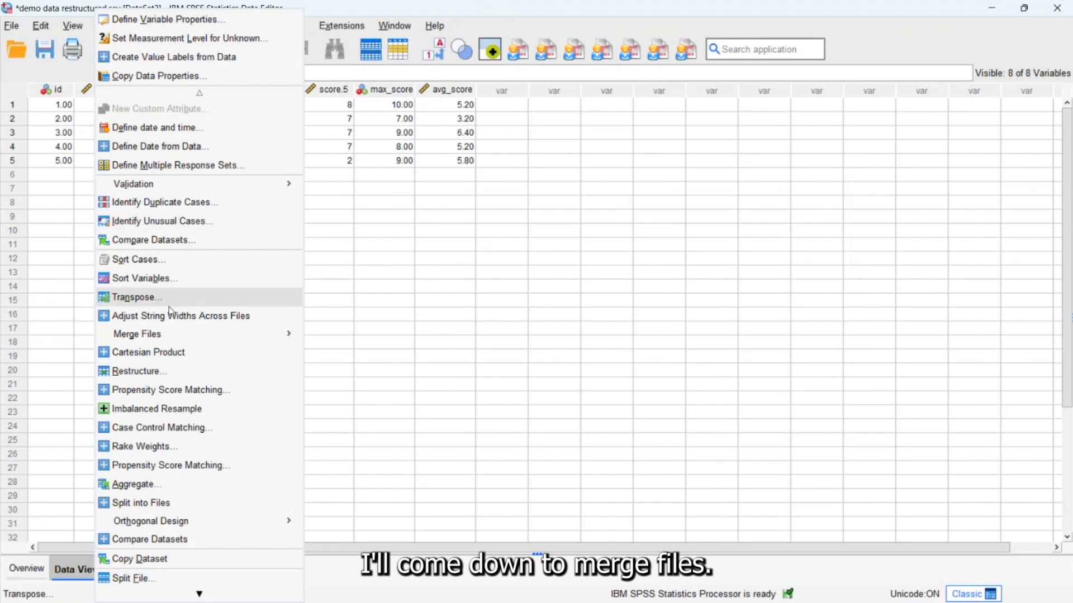
mouse_move(172, 333)
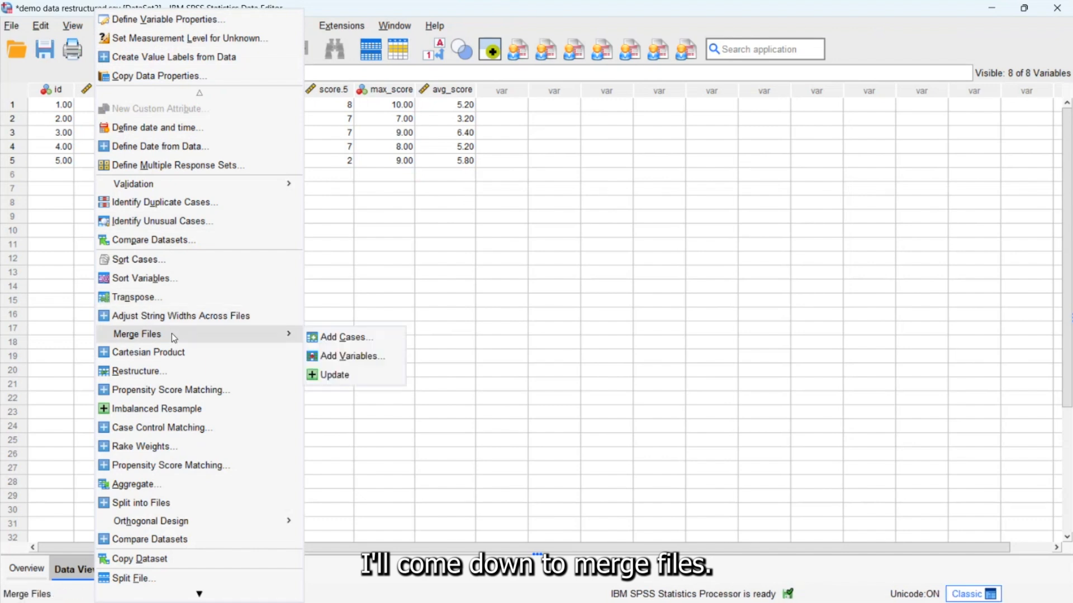
left_click(325, 359)
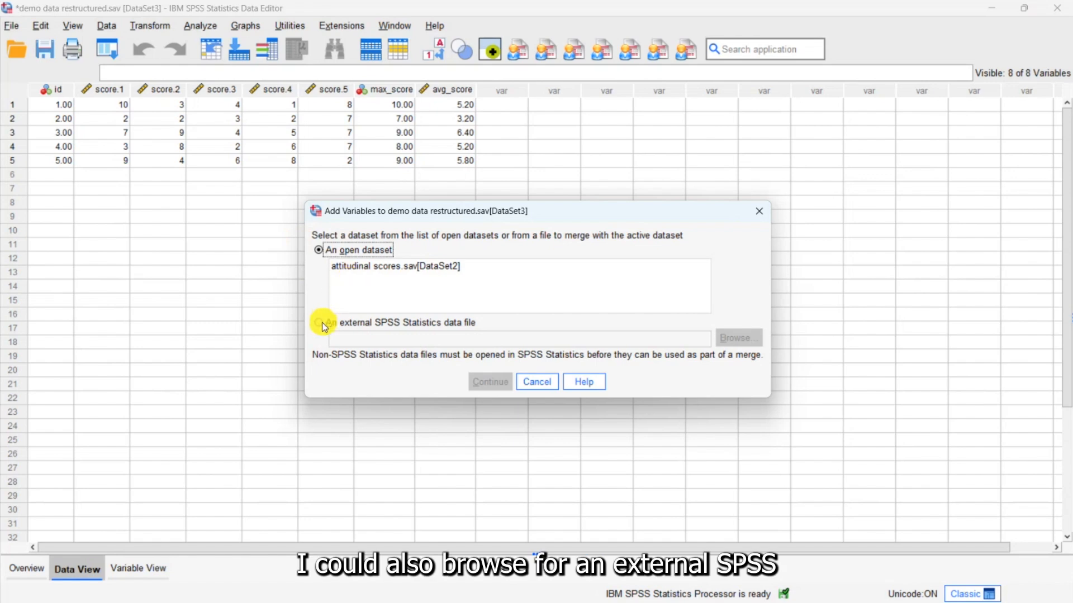
left_click(385, 269)
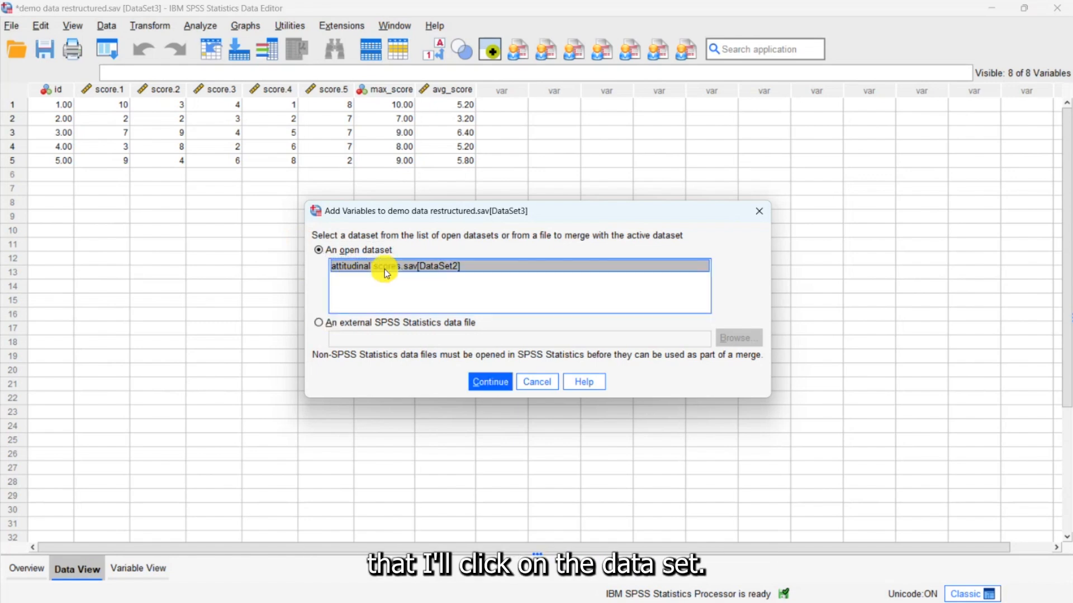
left_click(489, 385)
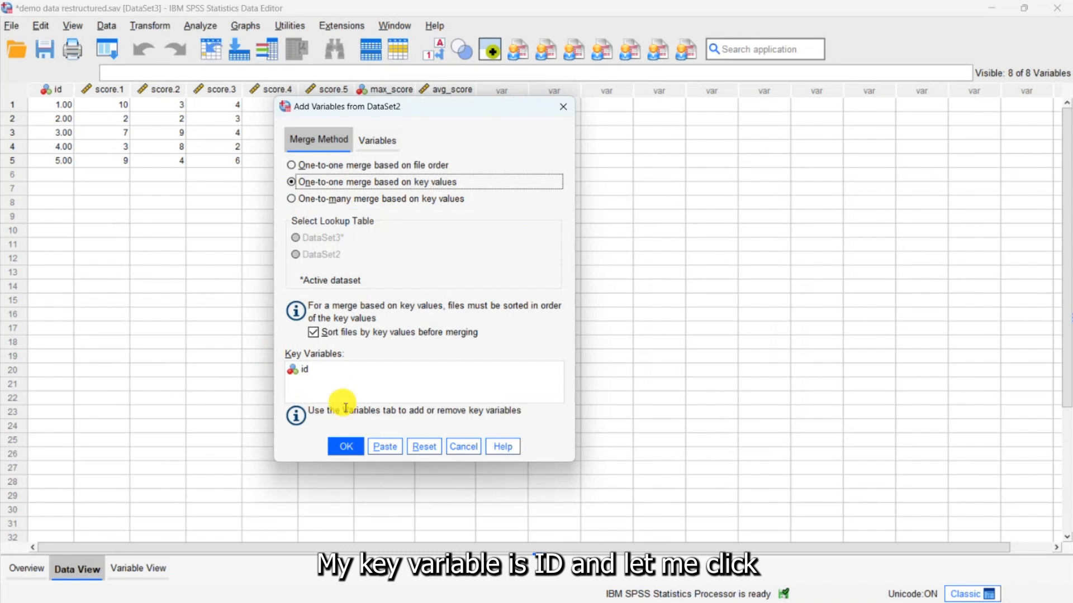
left_click(345, 447)
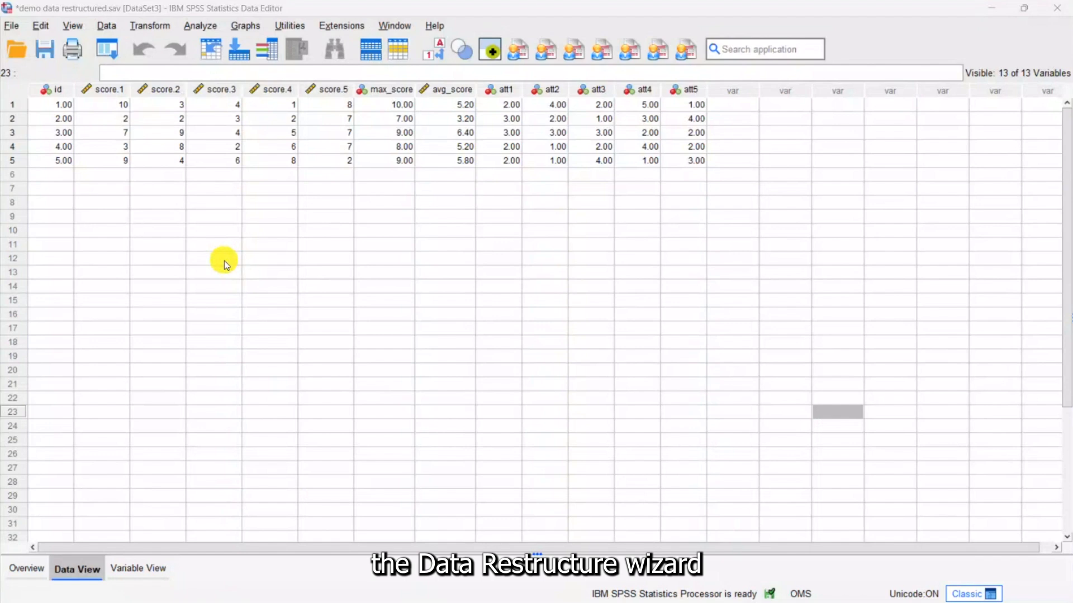
Open the Restructure wizard for the merged dataset.
left_click(108, 27)
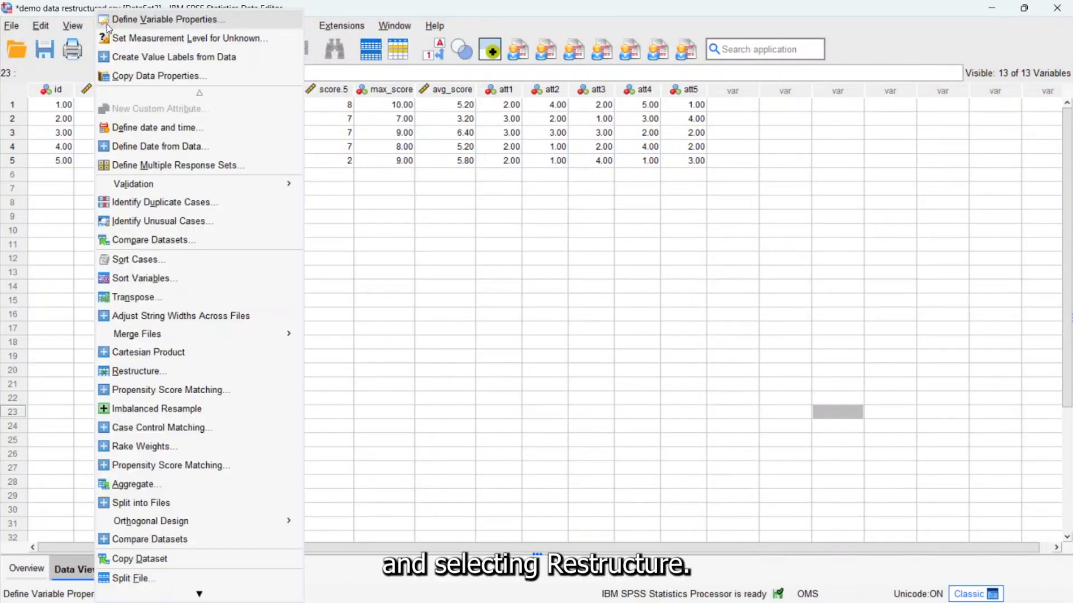